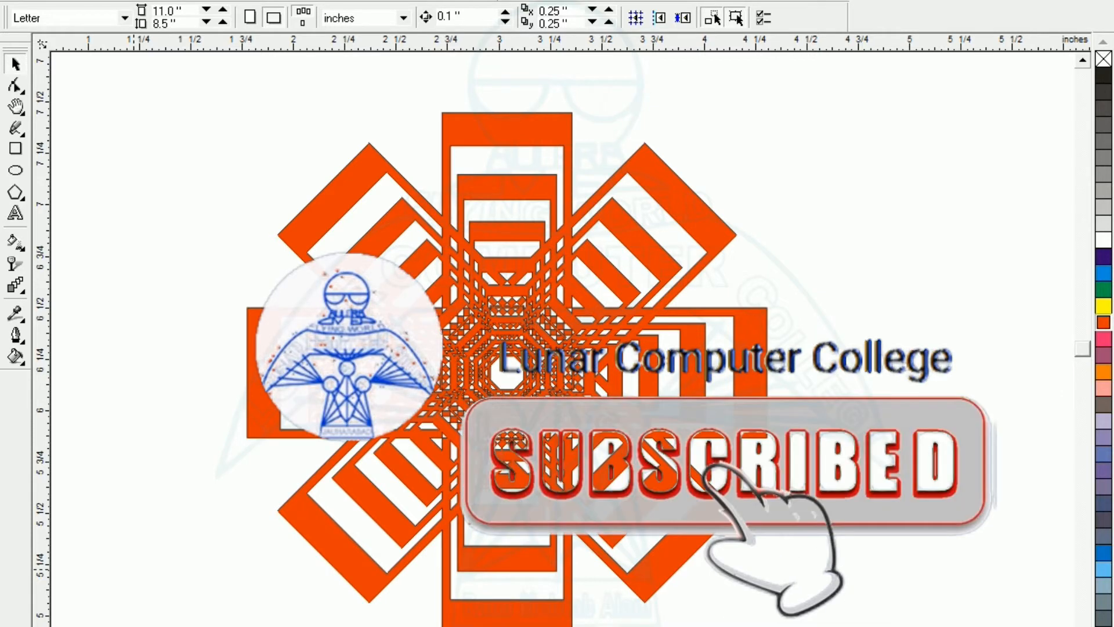
- Draw a narrow upright rectangle about 0.46 by 1.85 inches and move it to the page's lower half, around x 6.78, y 3.29
scroll(132, 576, "down", 2)
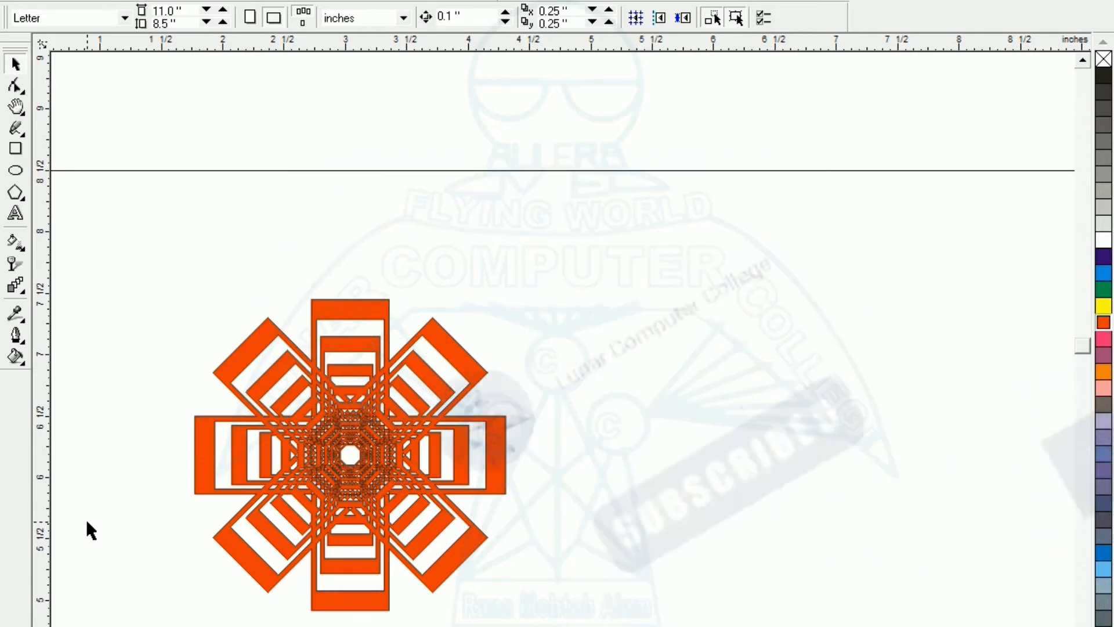
key("shift+F4")
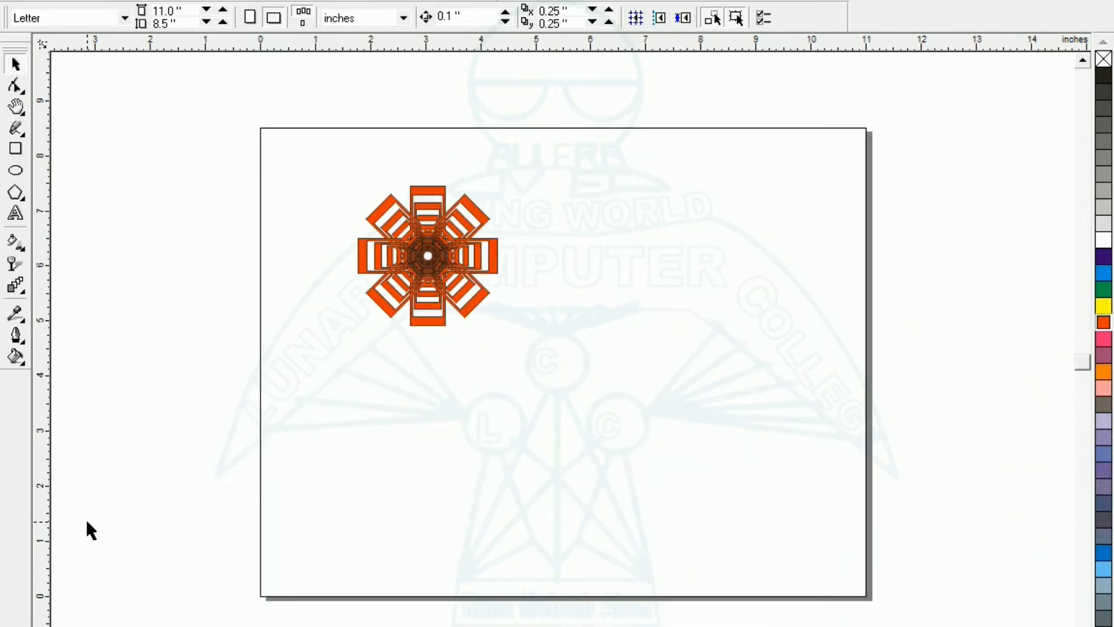
left_click(15, 149)
left_click_drag(620, 204, 646, 306)
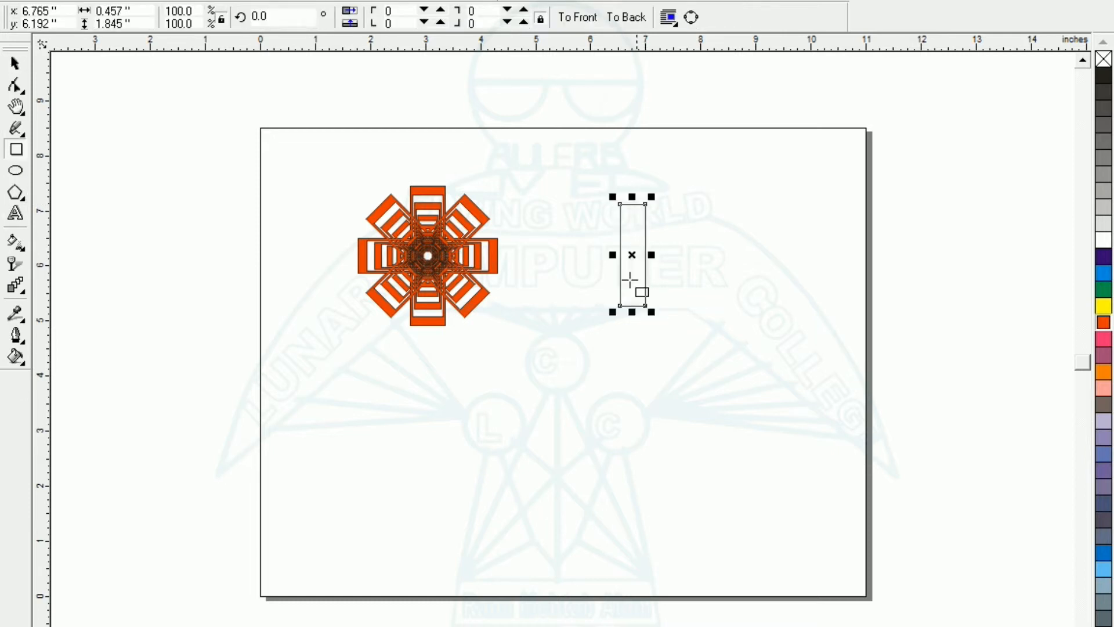
left_click_drag(633, 256, 635, 417)
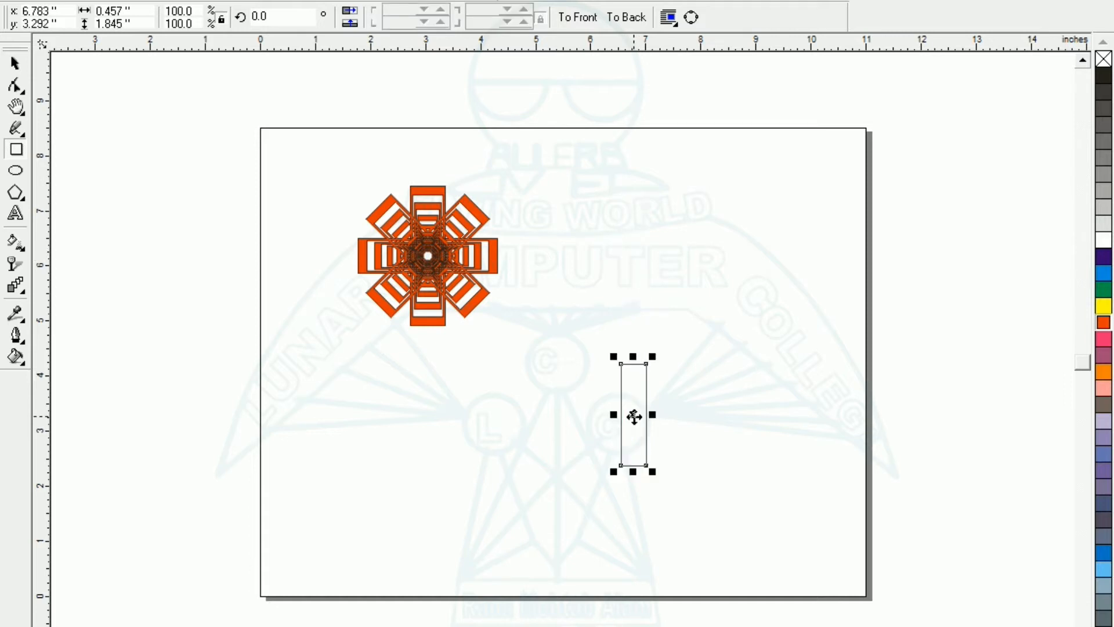
- Rotate a copy of the rectangle 90 degrees about its centre to form a cross with the original
key("shift+F2")
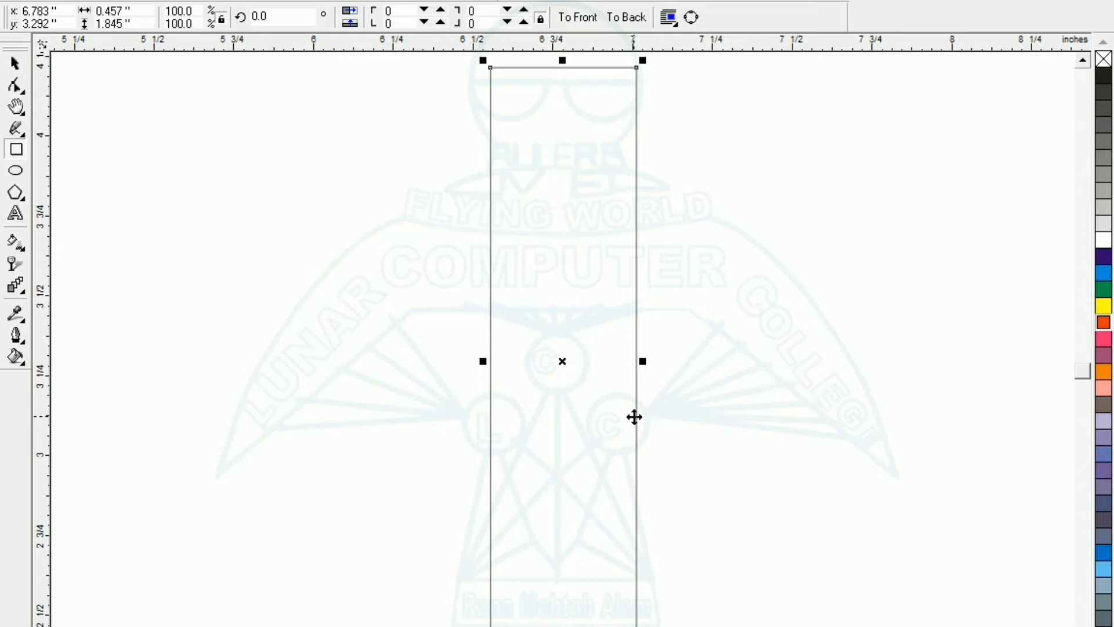
left_click(560, 362)
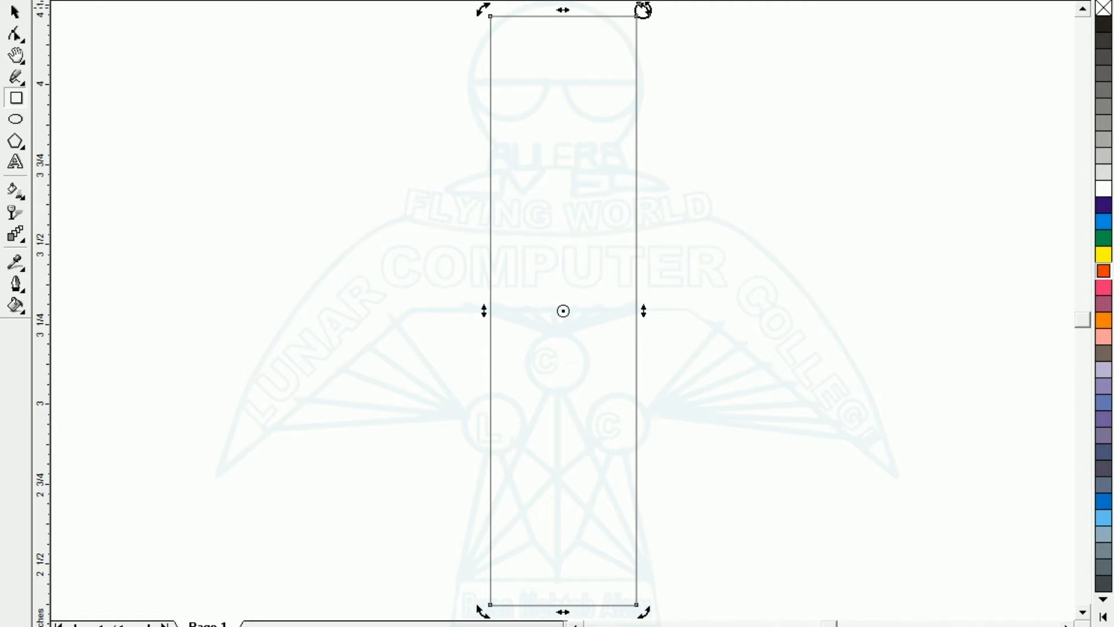
mouse_move(643, 9)
left_mouse_down()
mouse_move(759, 179)
mouse_move(825, 387)
left_mouse_up()
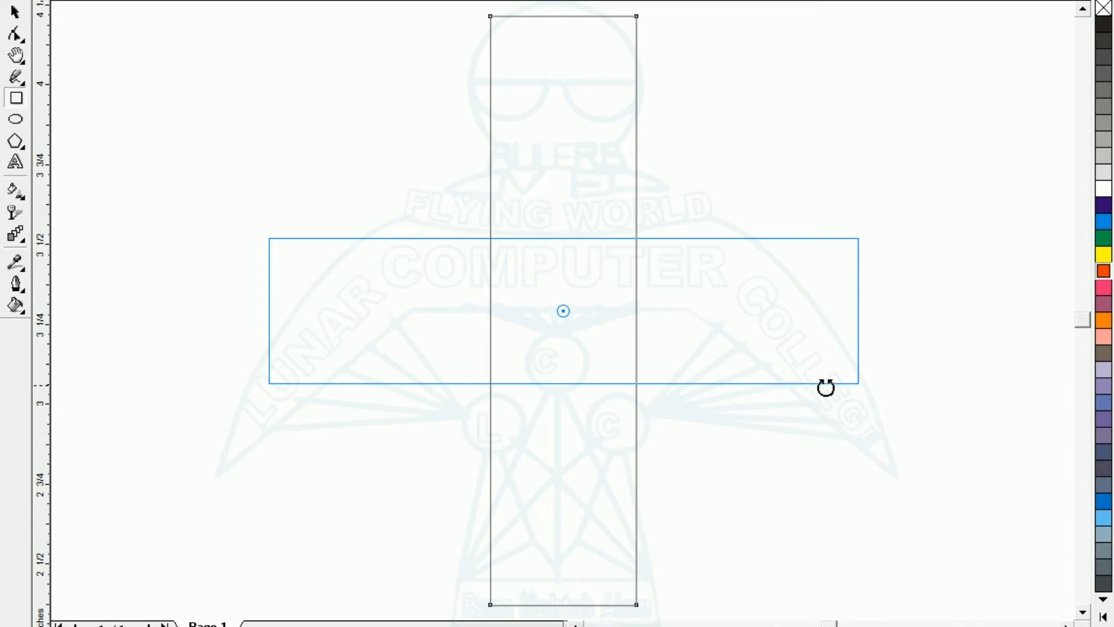
left_click_drag(826, 387, 826, 385)
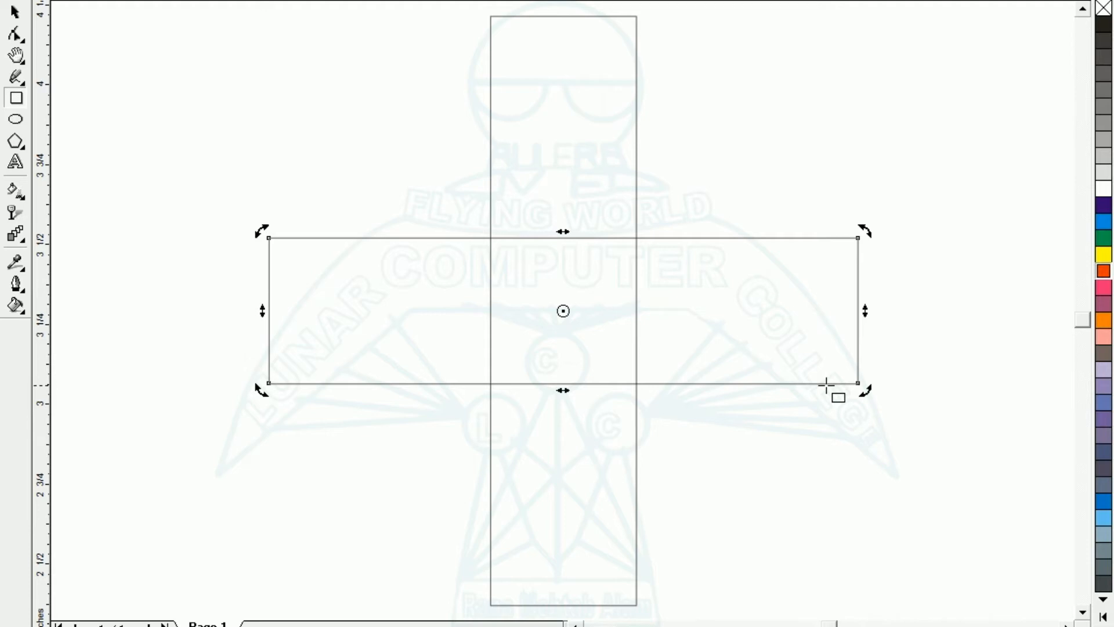
key("F3")
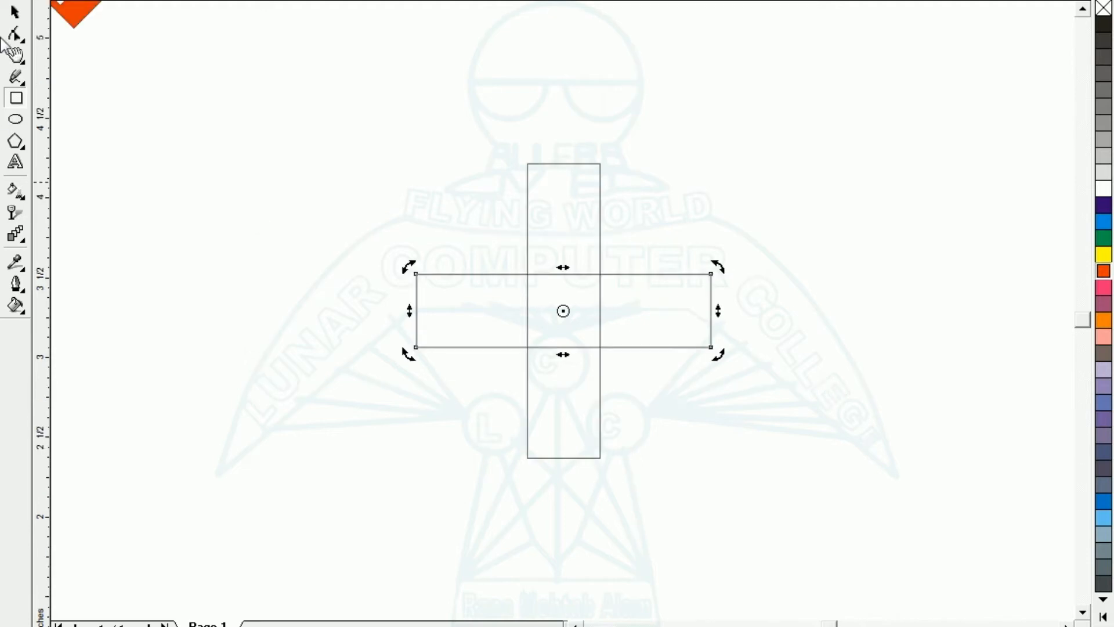
- Fill the cross with ten progressively smaller copies of both rectangles, all scaled down towards the shared centre
left_click(15, 12)
left_click_drag(288, 65, 750, 520)
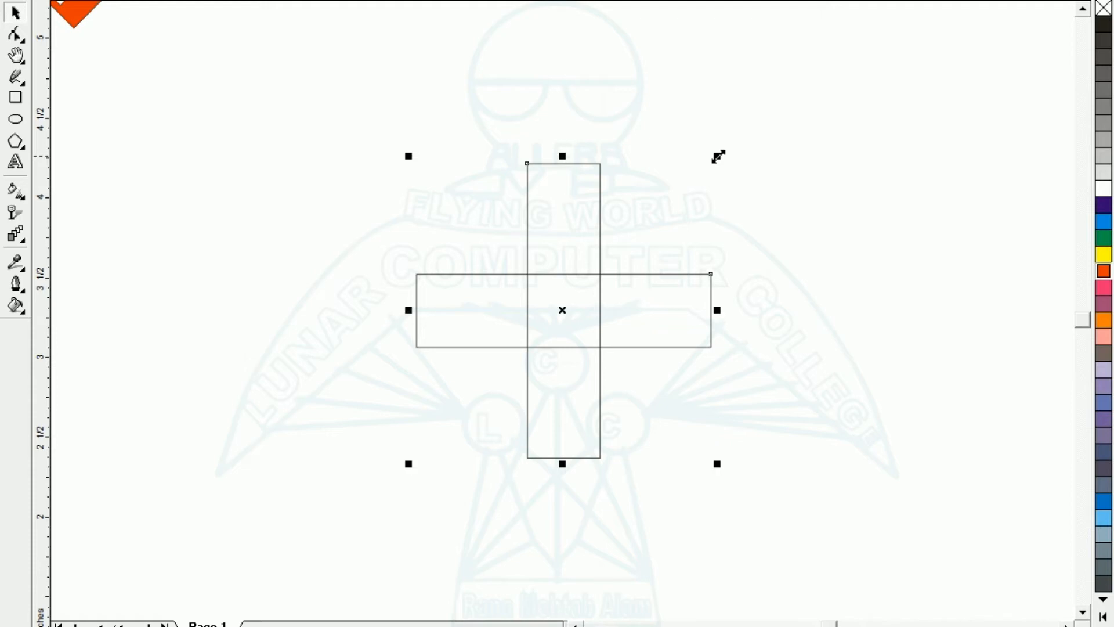
key("Escape")
left_click_drag(718, 157, 701, 170)
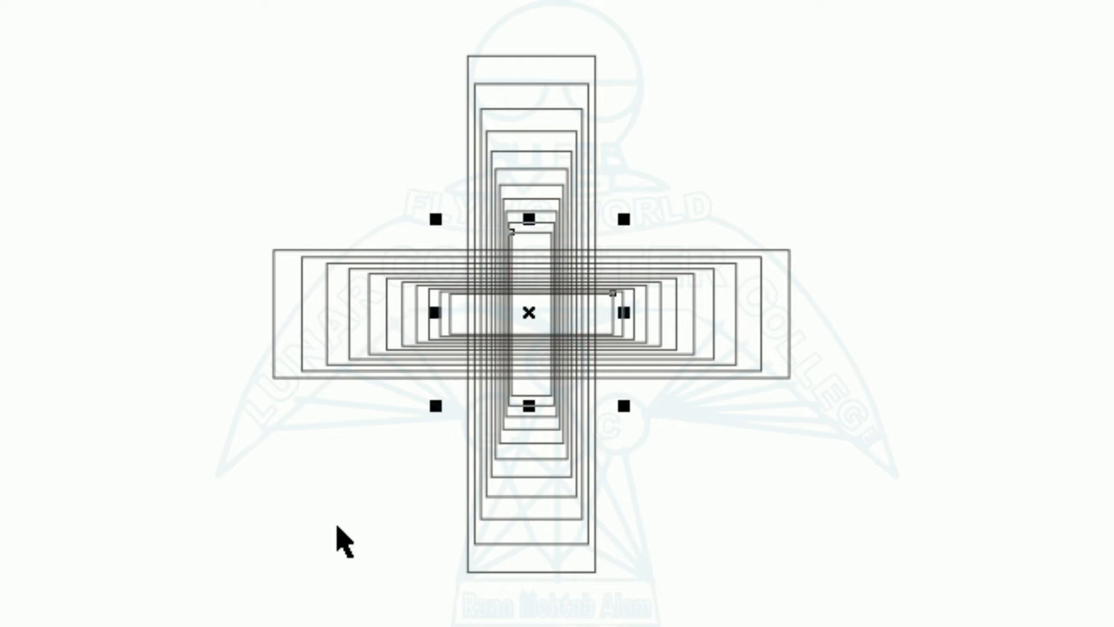
left_click(292, 592)
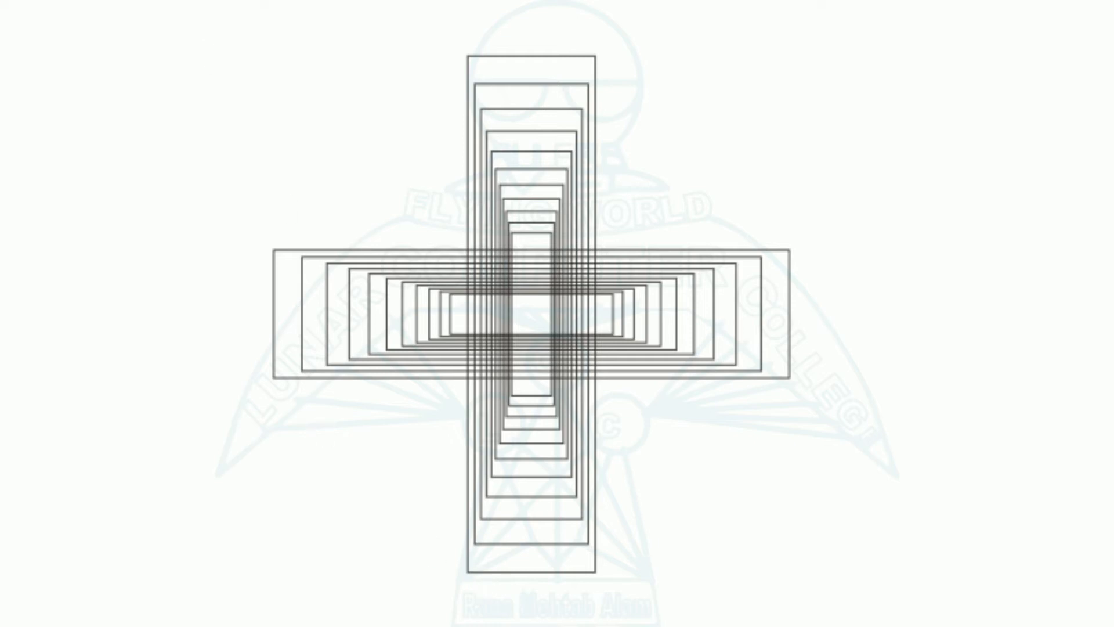
- Fill all the nested cross rectangles with orange-red and combine them into a single striped shape
left_click_drag(154, 2, 1008, 625)
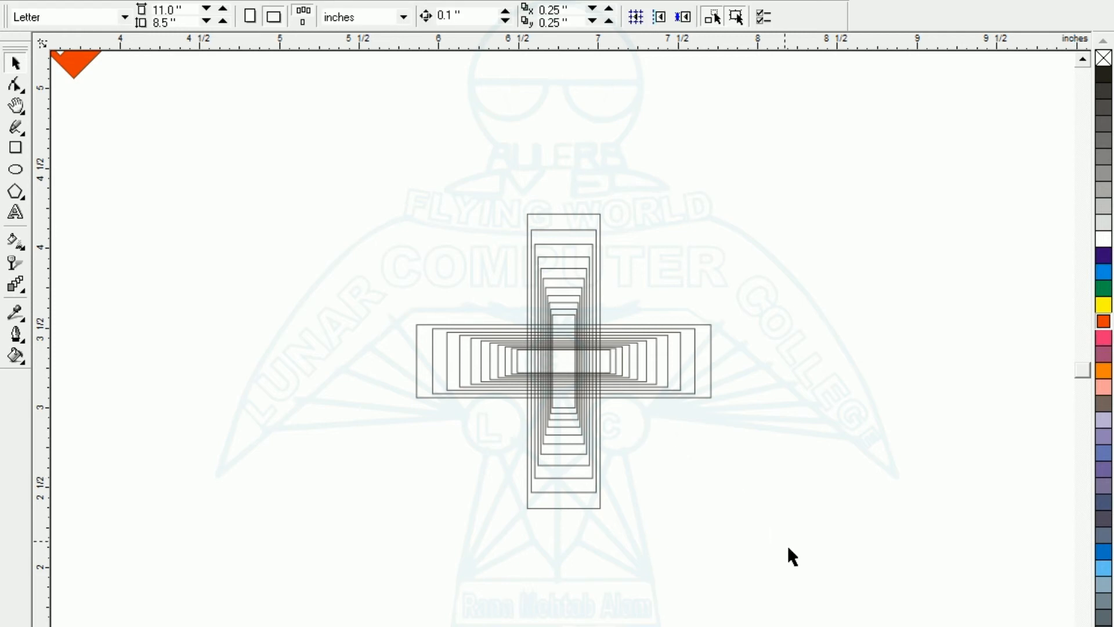
left_click(1103, 323)
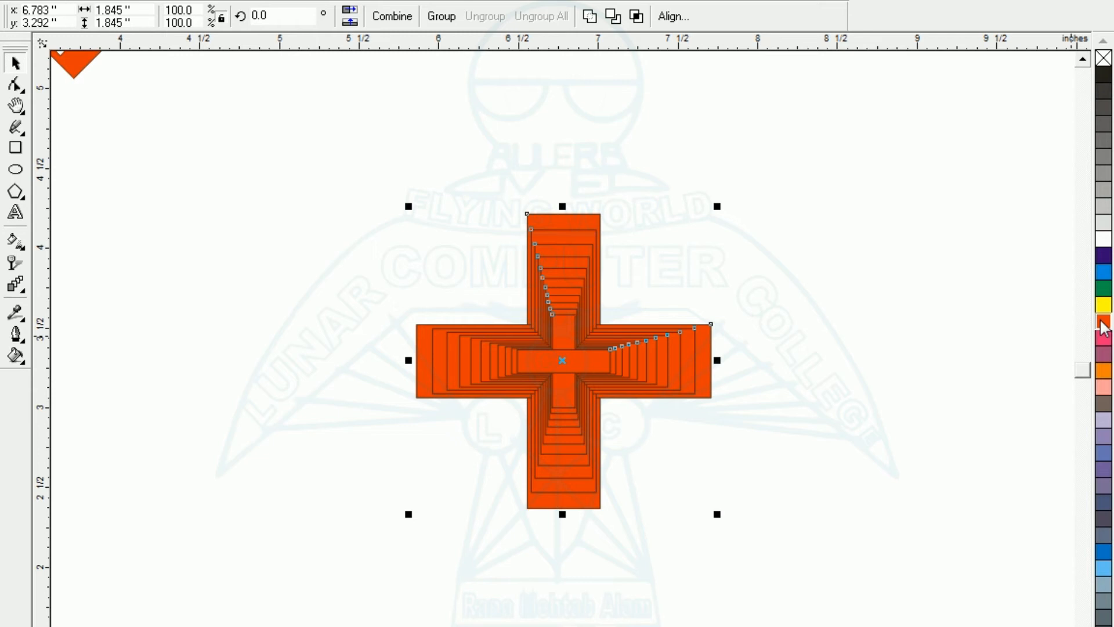
key("ctrl+l")
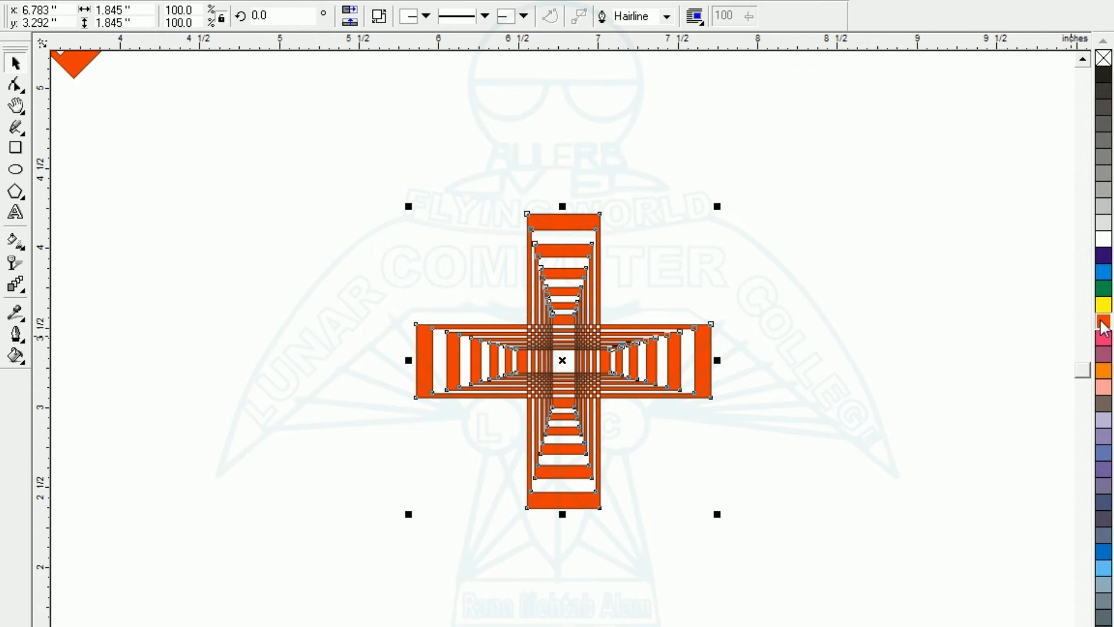
- Rotate a copy of the striped cross 45 degrees clockwise about its centre to make an eight-armed ornament
left_click(563, 362)
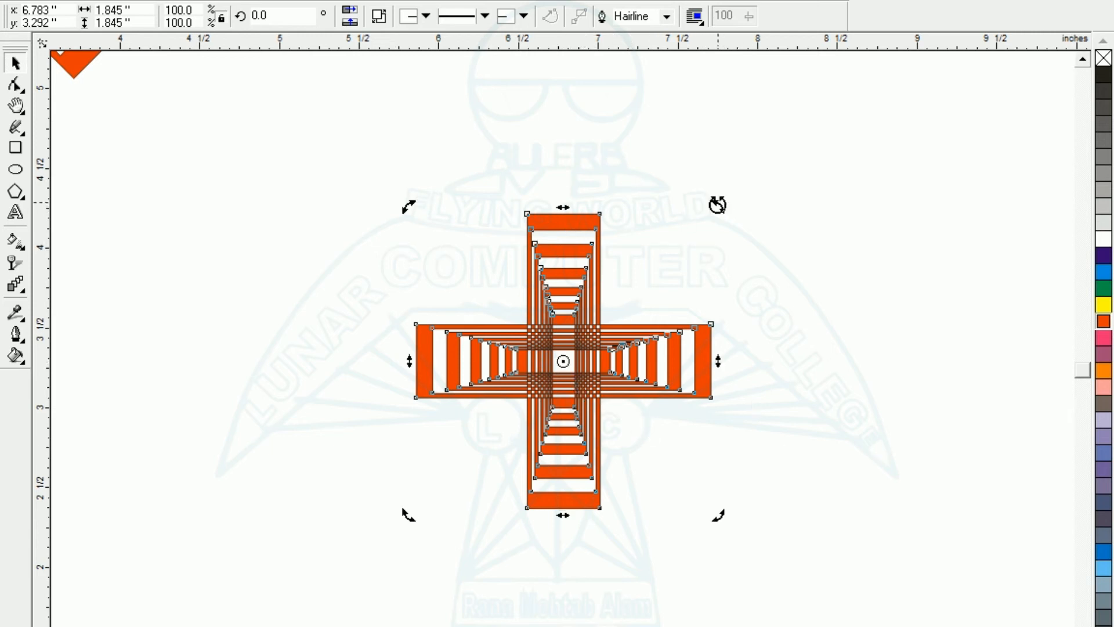
mouse_move(718, 204)
left_mouse_down()
mouse_move(773, 266)
mouse_move(832, 404)
mouse_move(833, 381)
left_mouse_up()
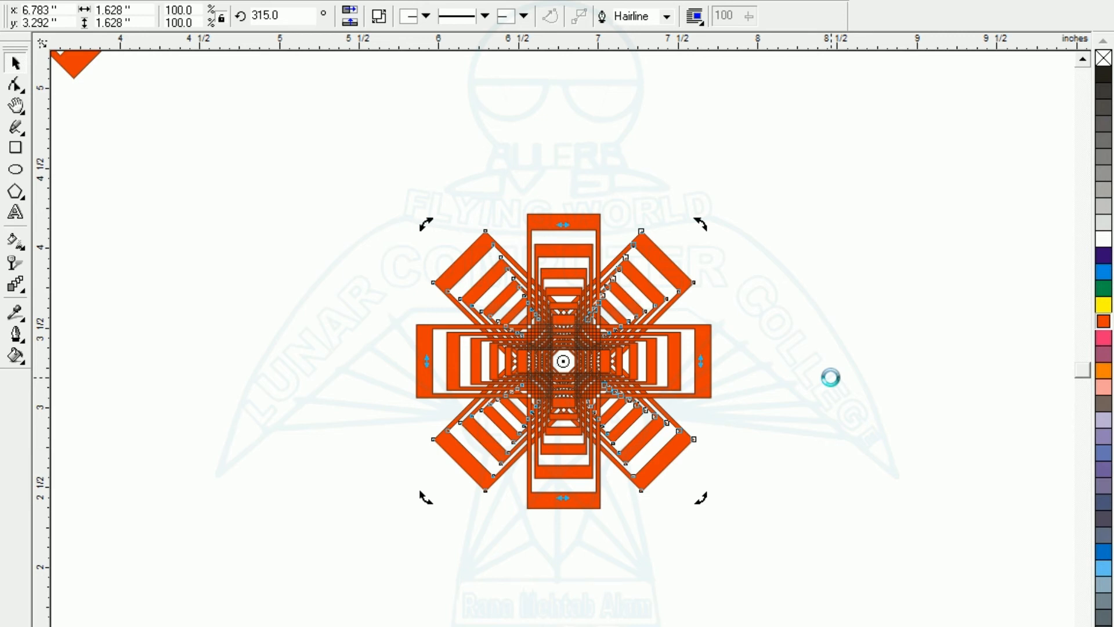
left_click(314, 123)
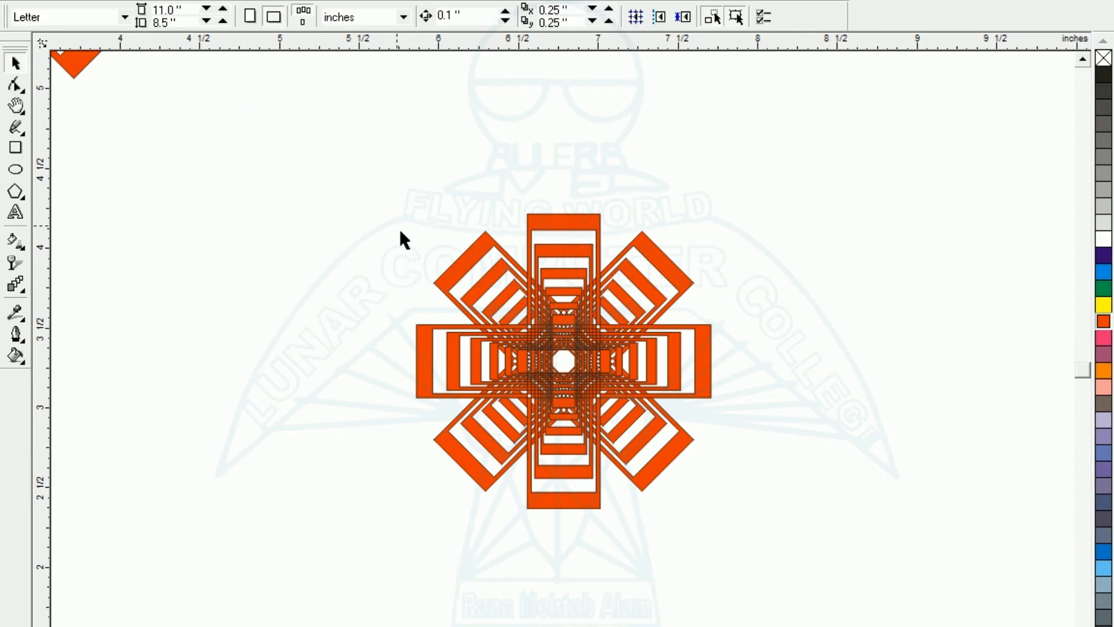
- Weld the two overlapping striped crosses into one ornament
left_click_drag(401, 231, 846, 594)
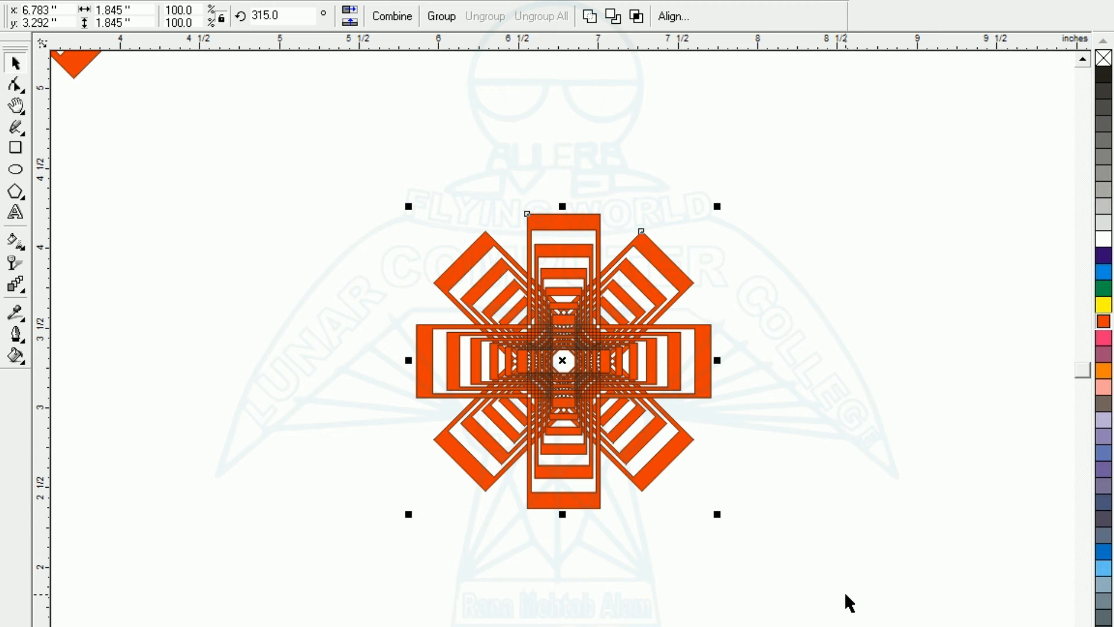
left_click(589, 16)
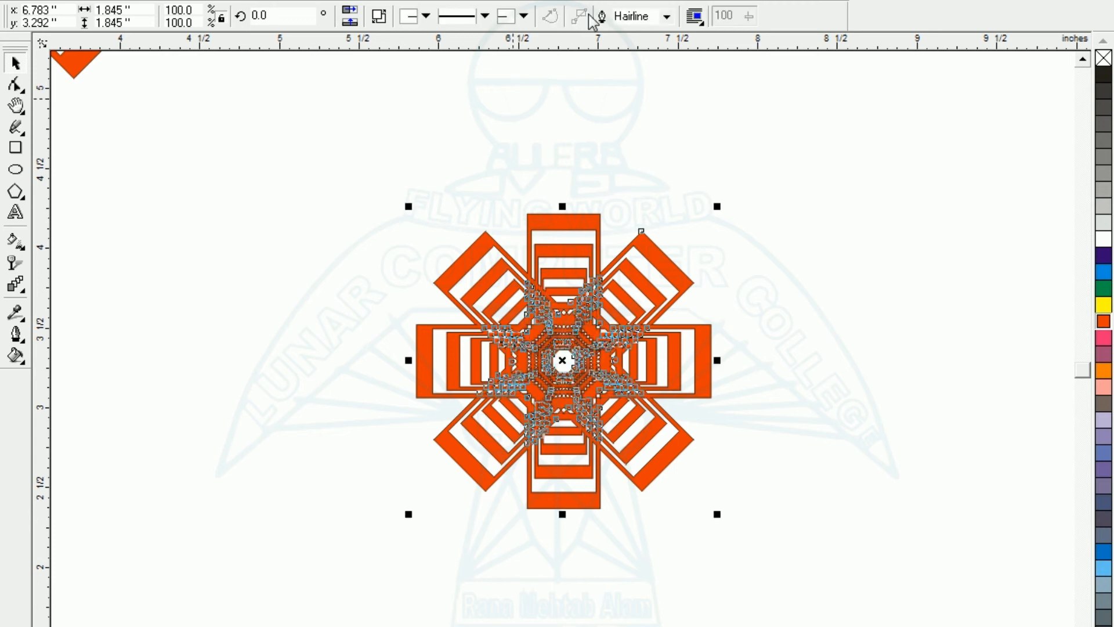
left_click(313, 241)
left_click_drag(281, 55, 825, 618)
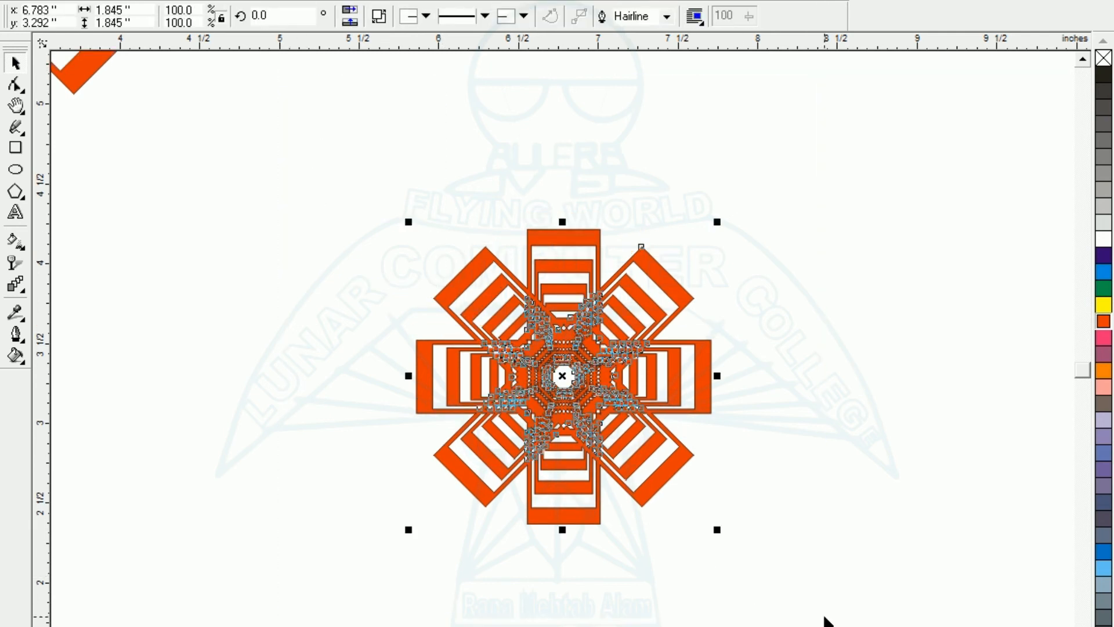
key("shift+F2")
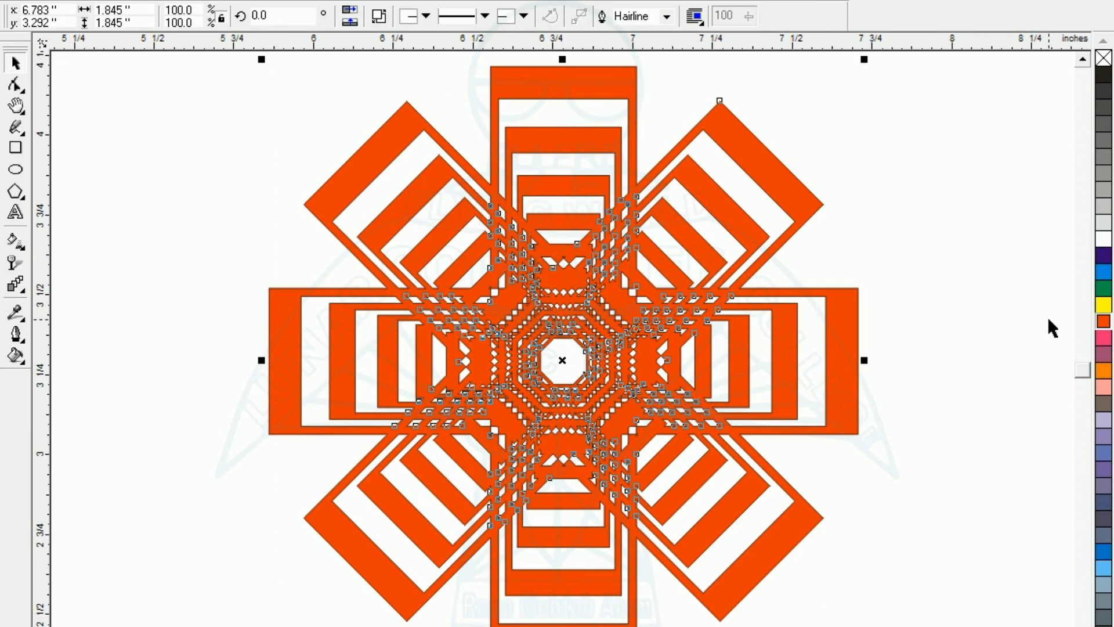
left_click(989, 272)
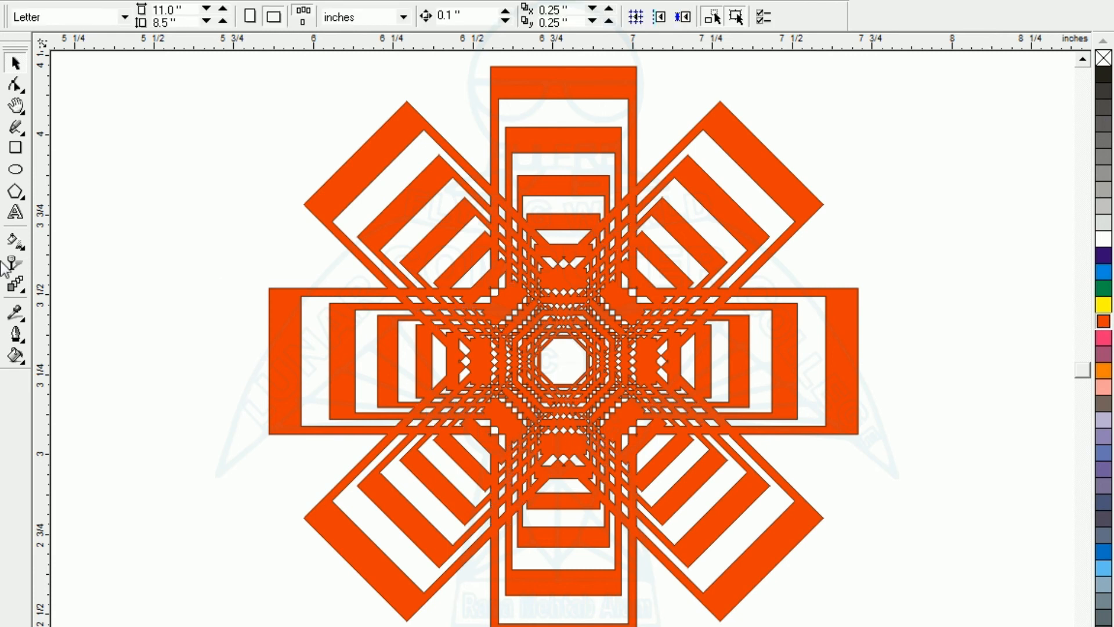
- Add the artistic text "12" in the empty area beside the ornament's upper-left arm
left_click(16, 213)
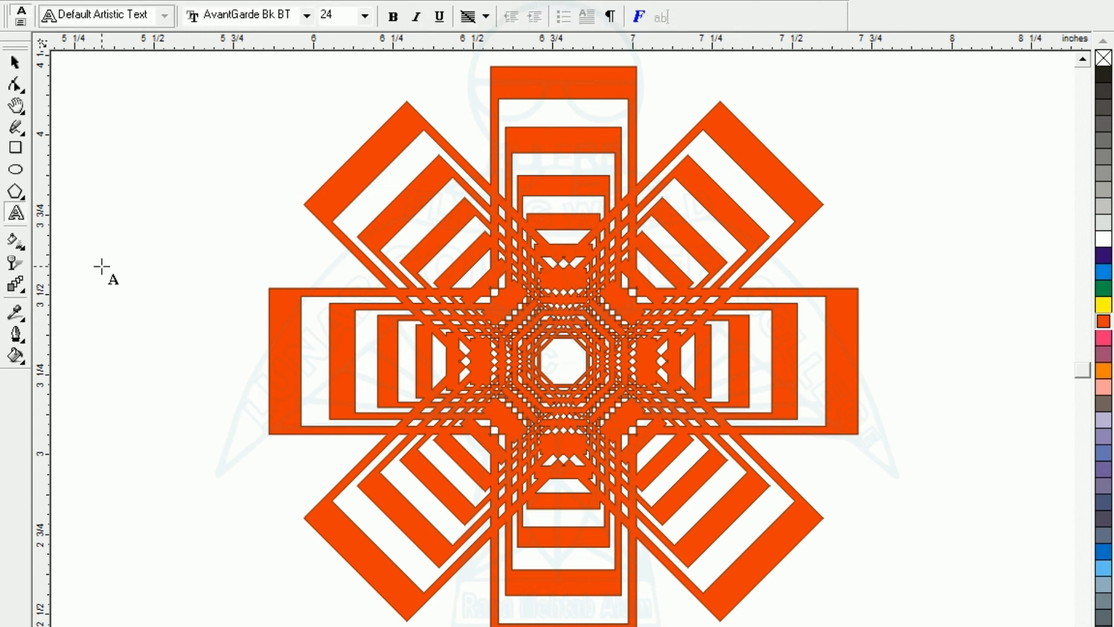
left_click(102, 267)
type("12")
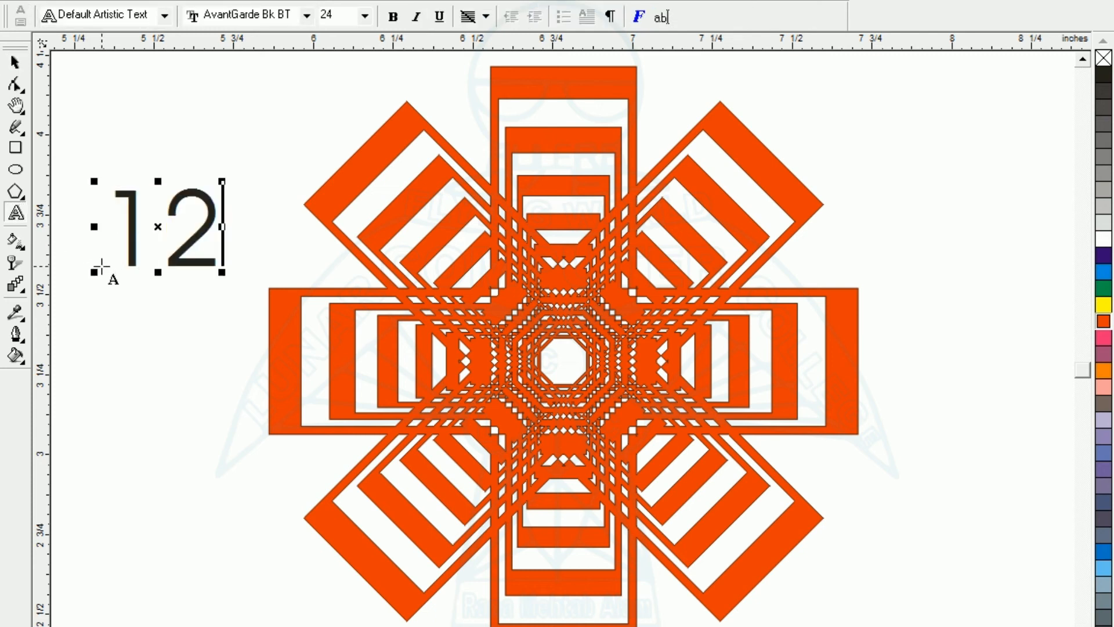
left_click(16, 62)
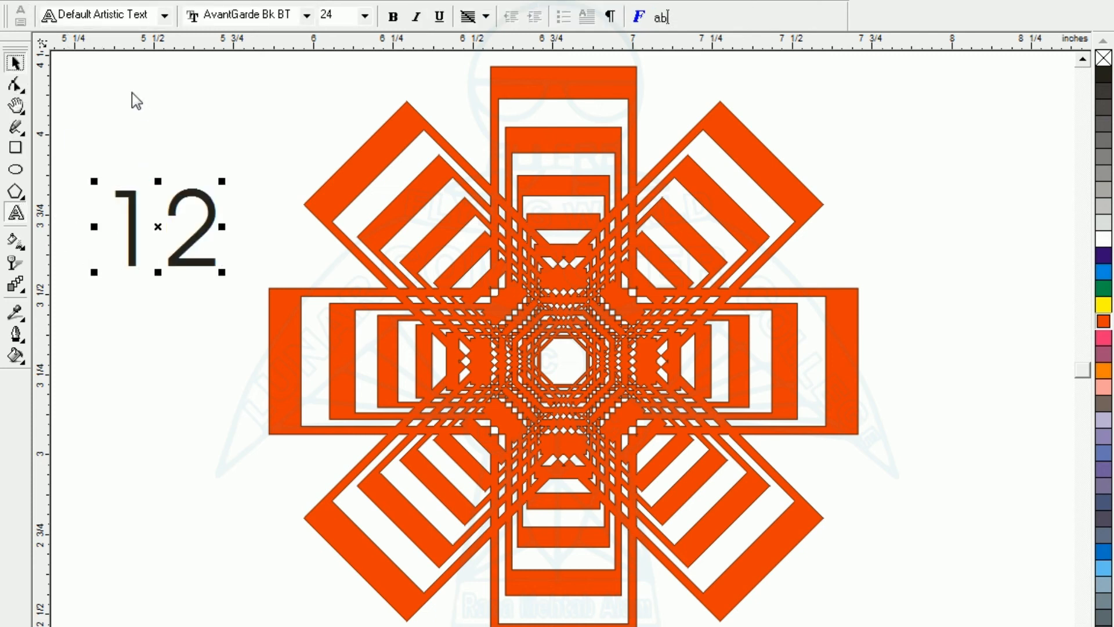
left_click(158, 147)
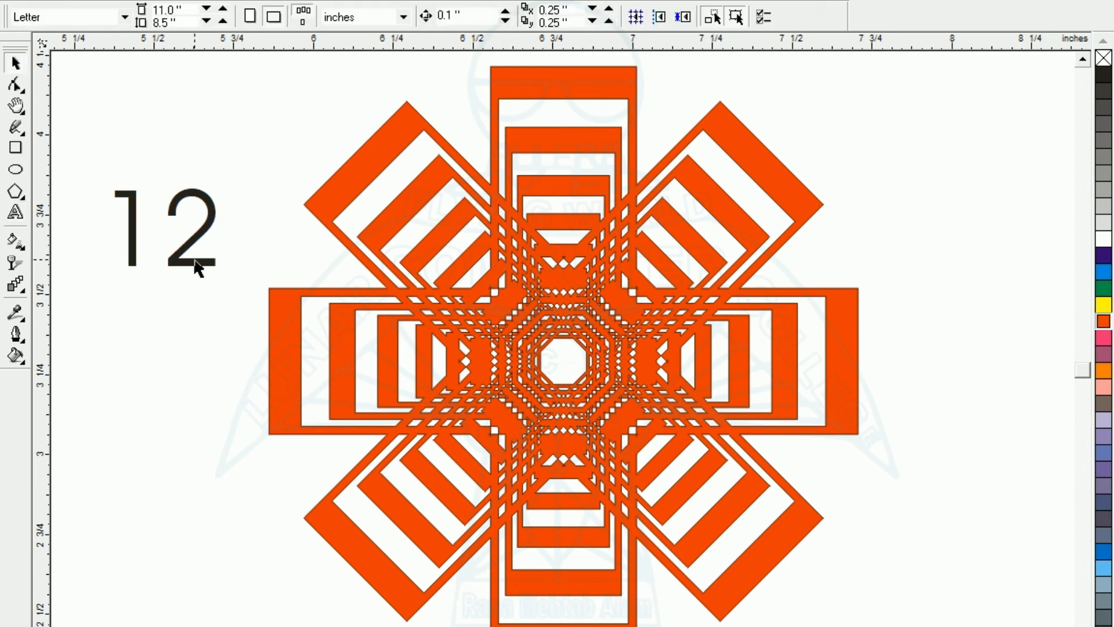
- Fill the "12" text with blue and apply a Uniform transparency of 50 to it
left_click(197, 268)
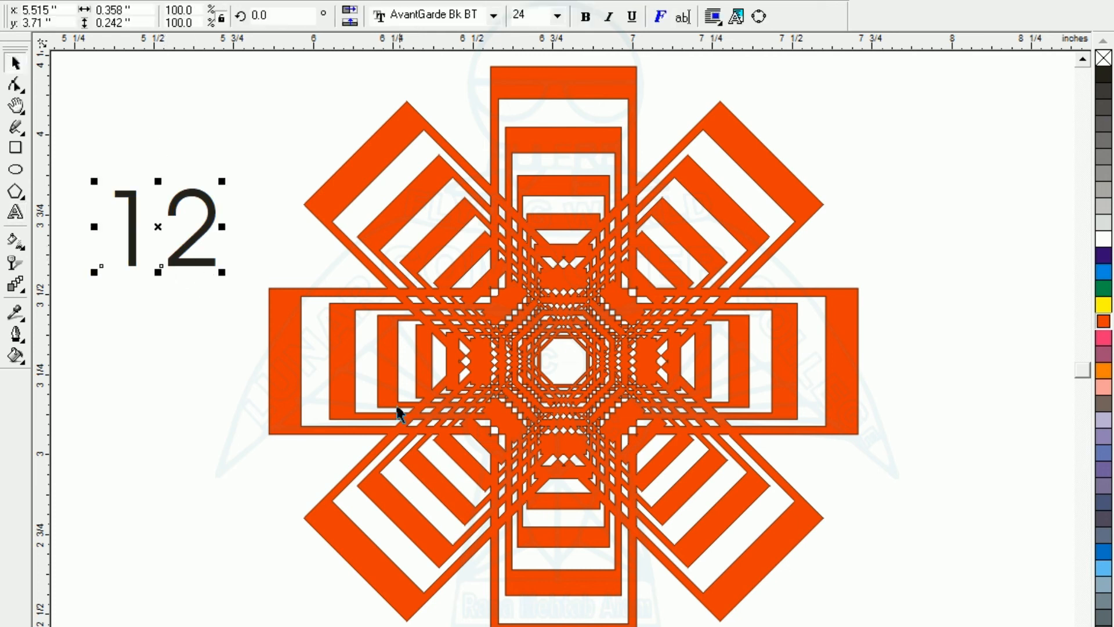
left_click(1104, 271)
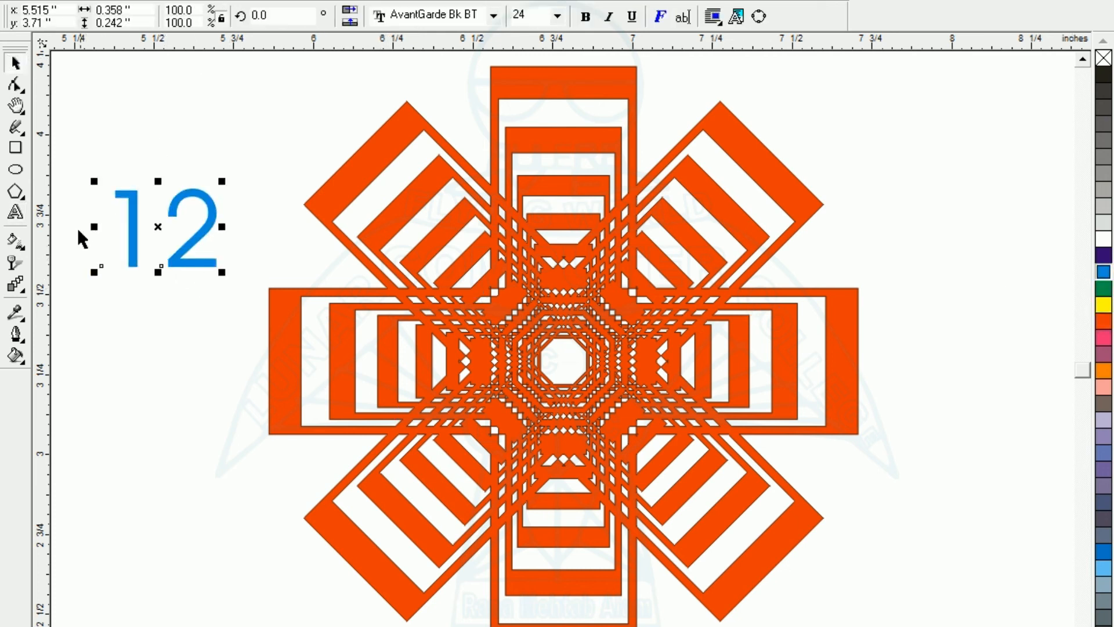
left_click(15, 262)
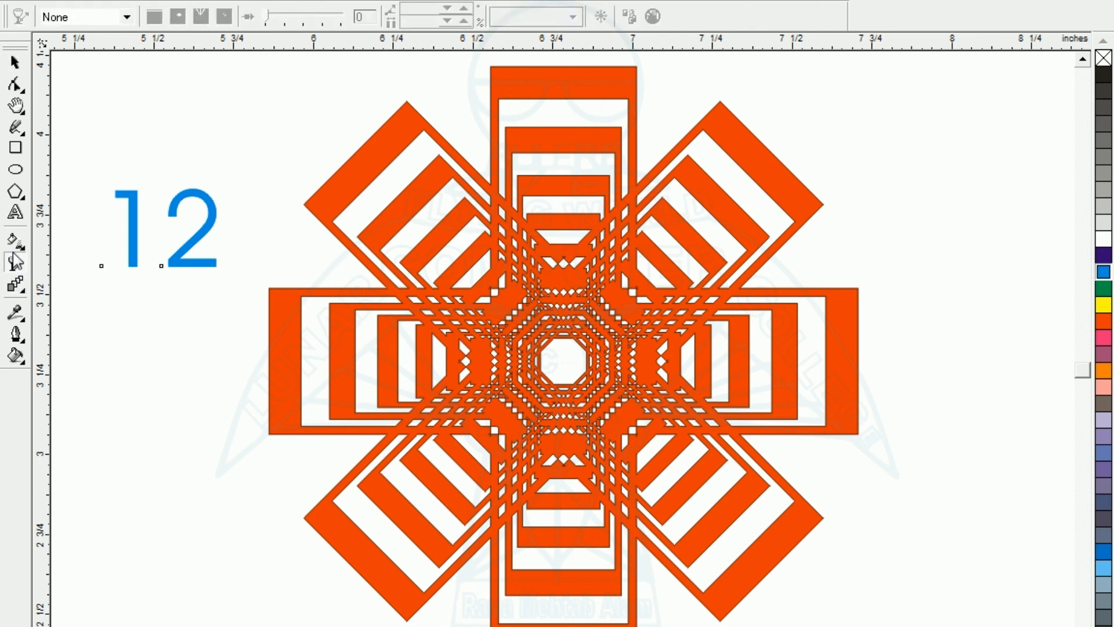
left_click(93, 19)
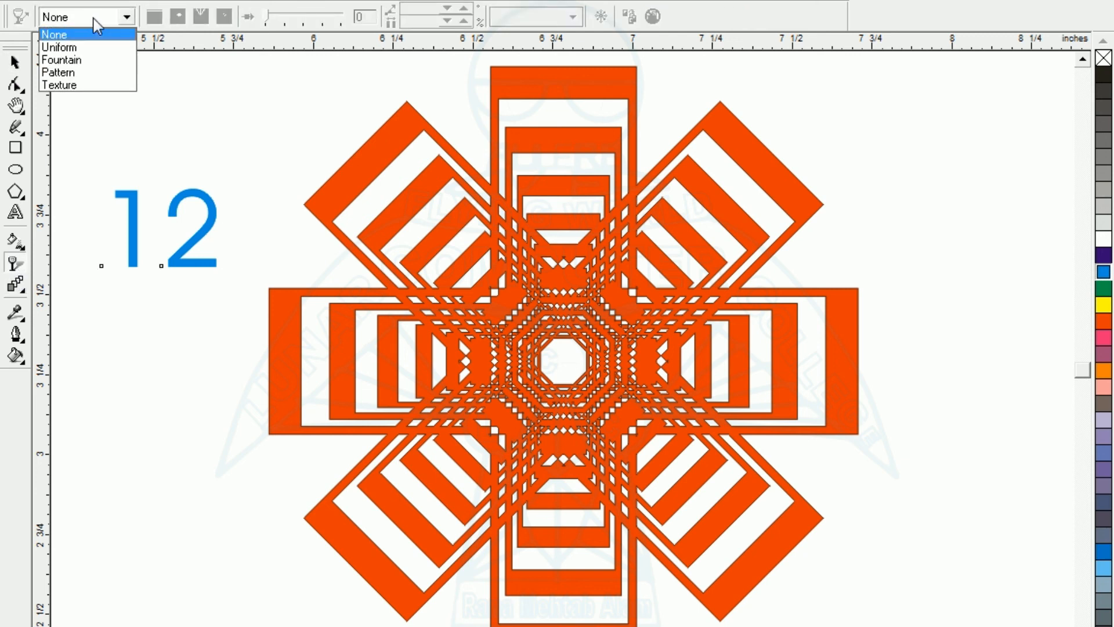
left_click(74, 50)
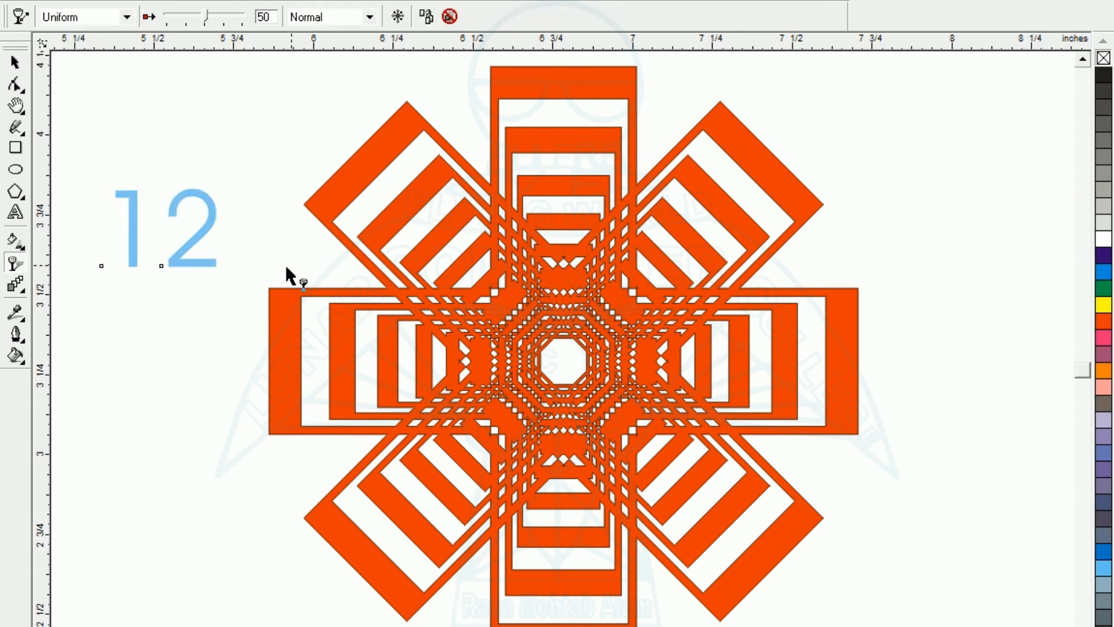
left_click(15, 62)
left_click(109, 170)
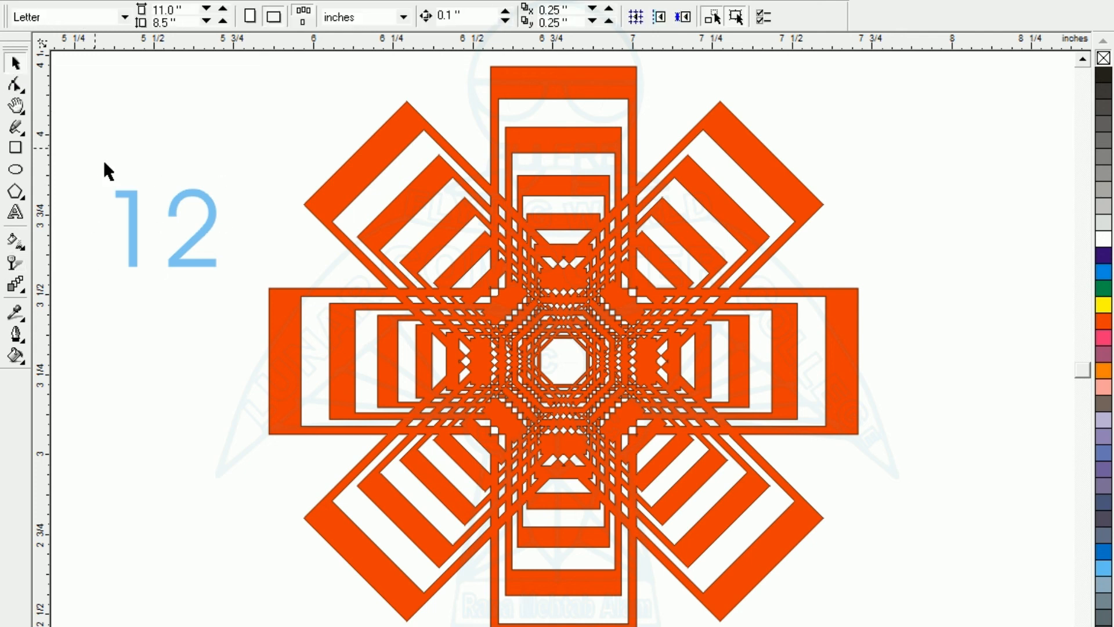
- Move the transparent "12" text onto the centre of the ornament
left_click(174, 253)
left_click_drag(159, 237, 556, 357)
left_click(146, 245)
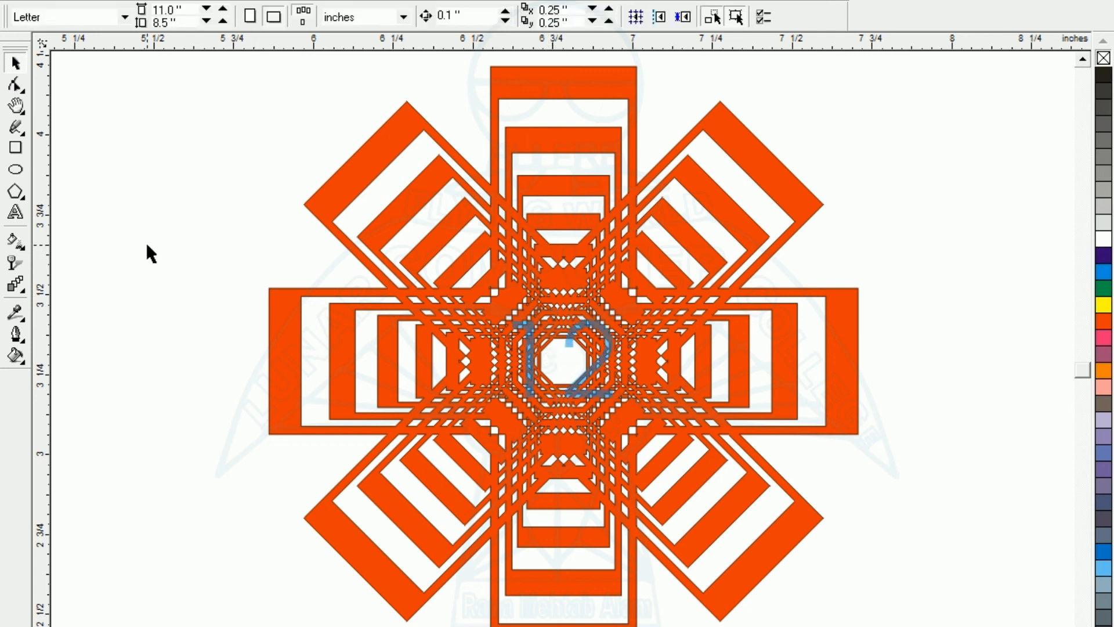